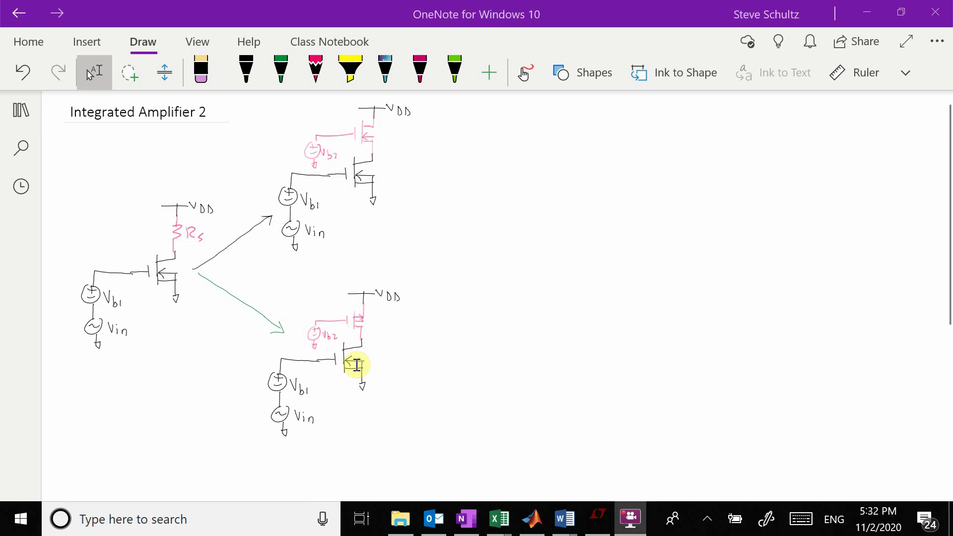
Step: Delete the upper amplifier drawing and the black arrow leading to it
mouse_move(459, 274)
left_mouse_down()
mouse_move(321, 239)
mouse_move(263, 100)
left_mouse_up()
key("Delete")
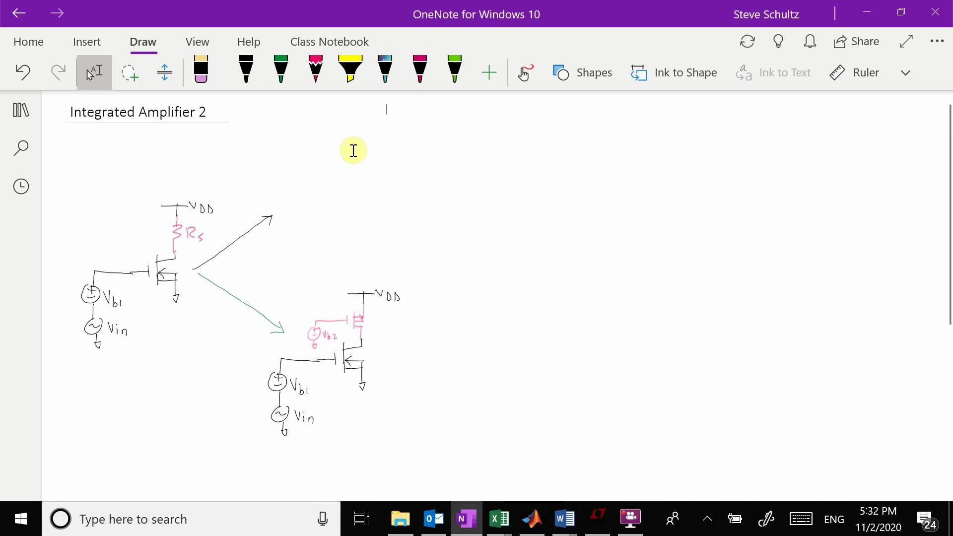
left_click(240, 245)
key("Delete")
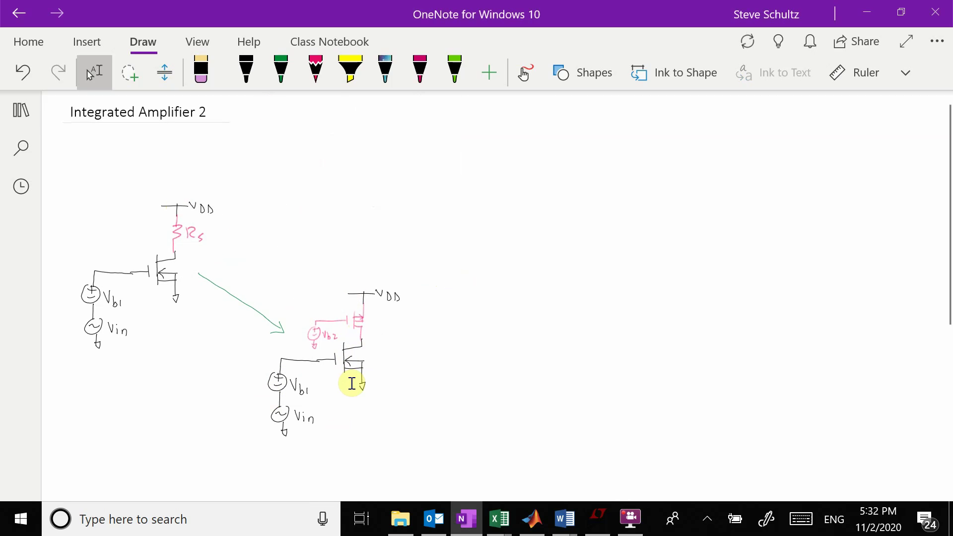
Step: In black ink, draw an output wire from the lower amplifier's drain and label it Vout
scroll(383, 436, "up", 3)
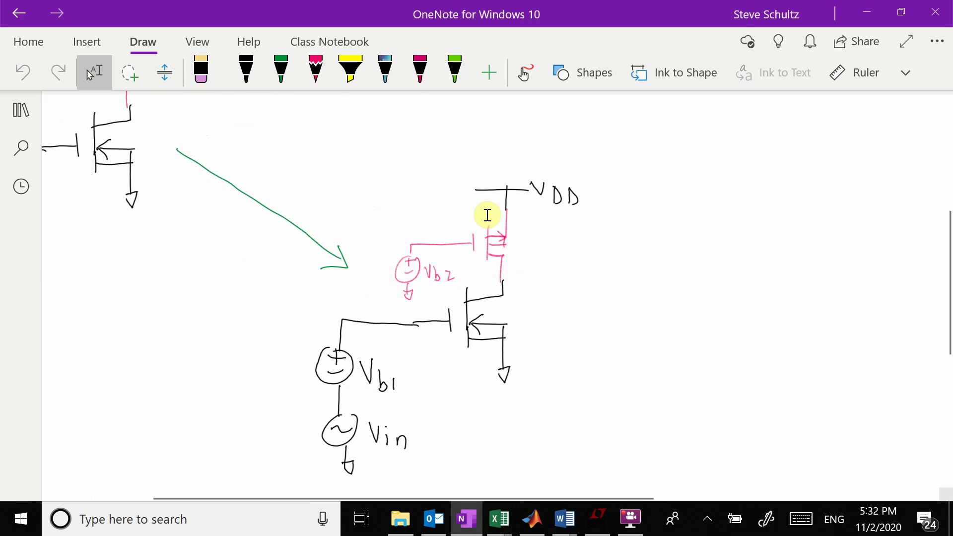
left_click(246, 70)
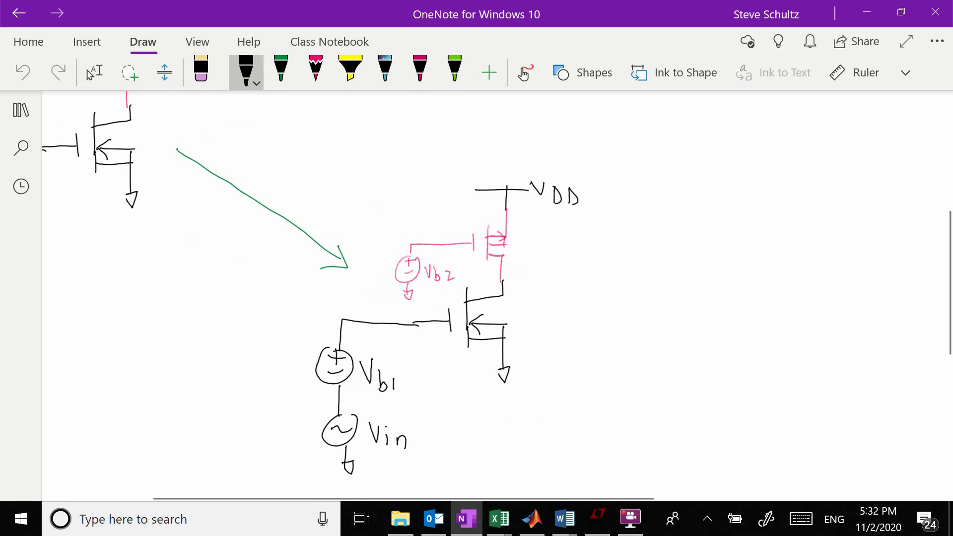
left_click_drag(503, 282, 577, 272)
left_click(697, 519)
left_click_drag(584, 284, 602, 290)
left_click_drag(596, 282, 609, 280)
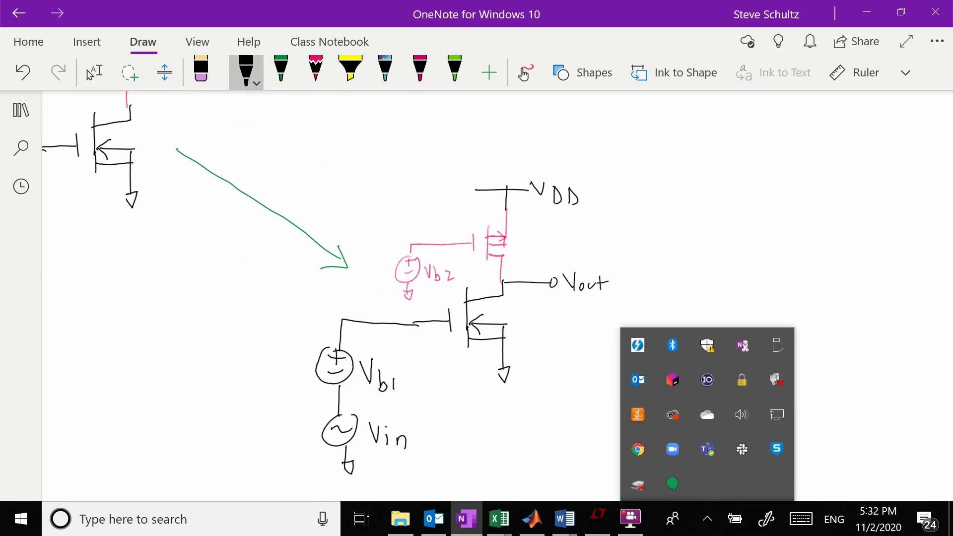
Step: Stop inking and dismiss the open system tray panel
key("Escape")
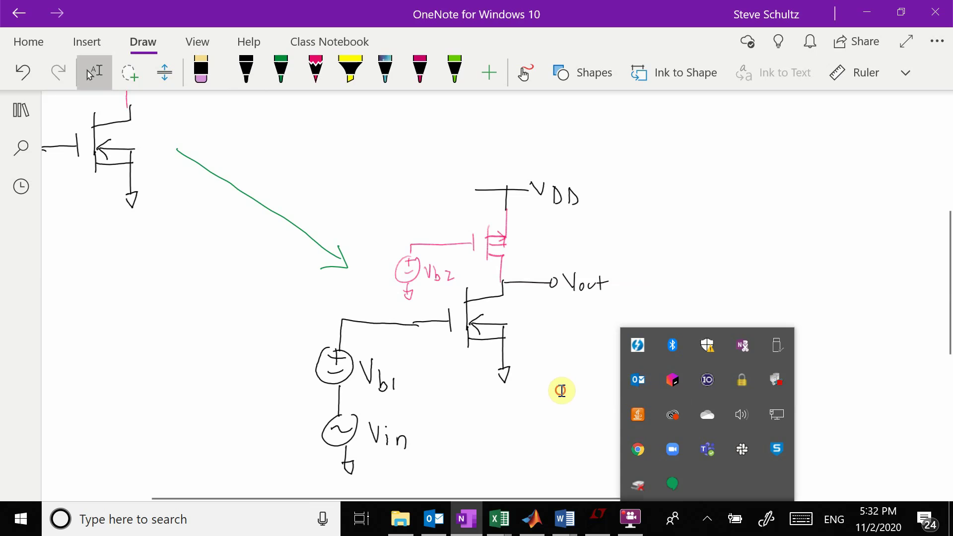
left_click(586, 429)
left_click(554, 358)
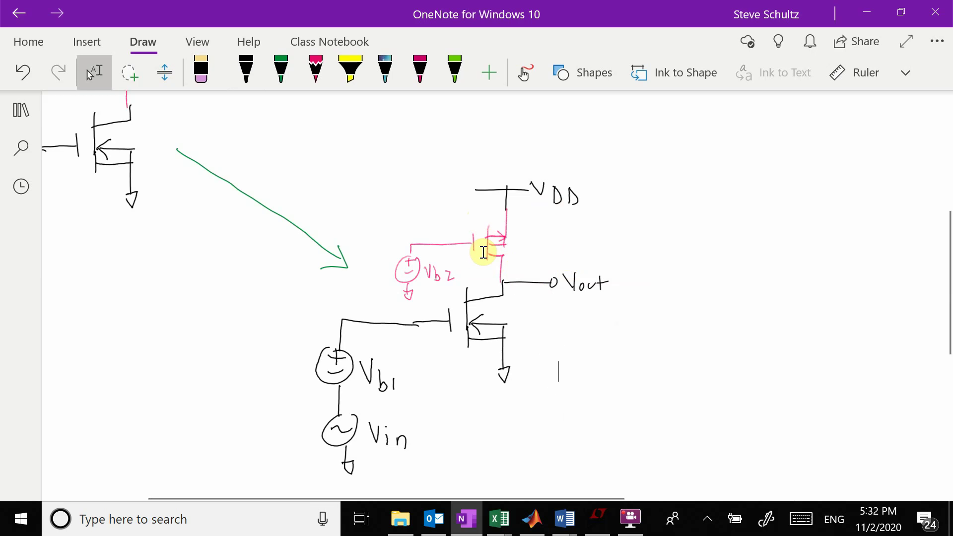
mouse_move(567, 518)
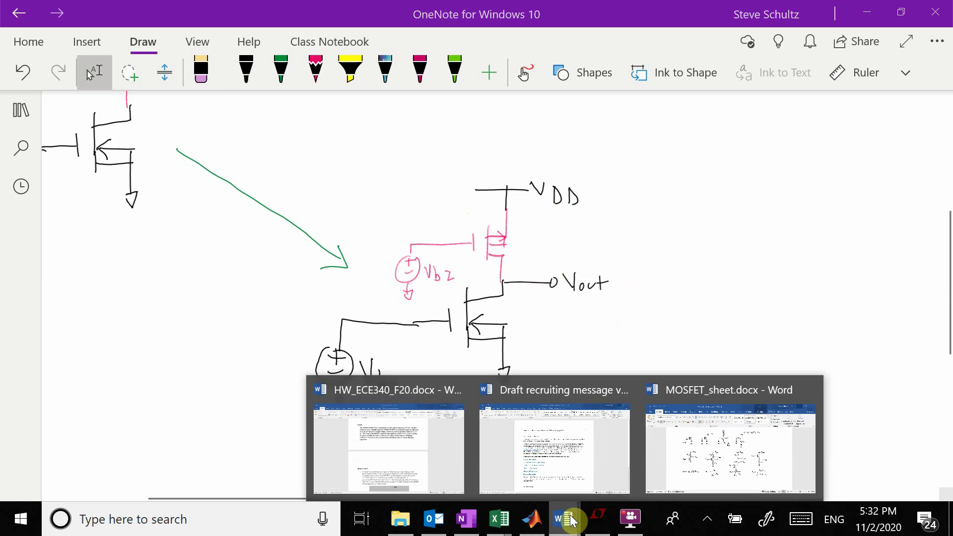
left_click(688, 459)
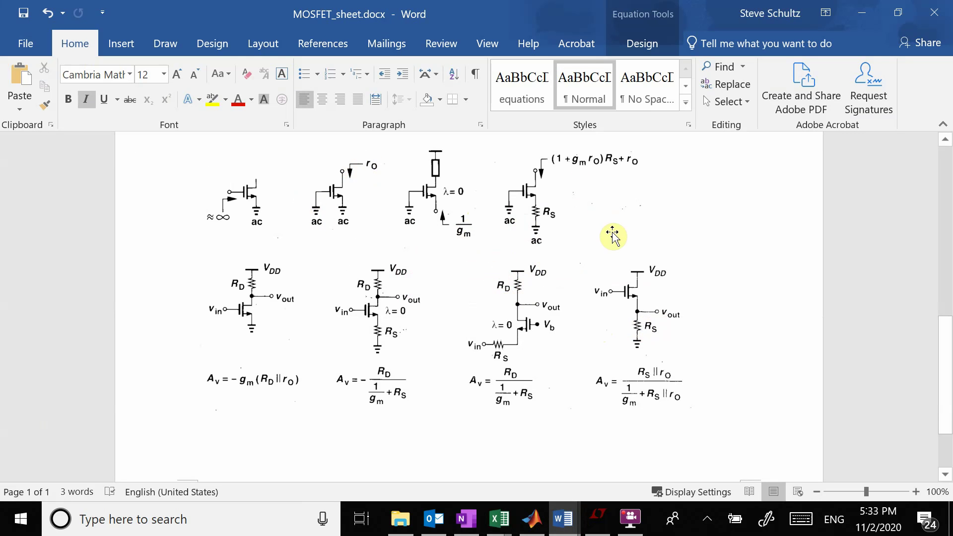
scroll(362, 198, "up", 1)
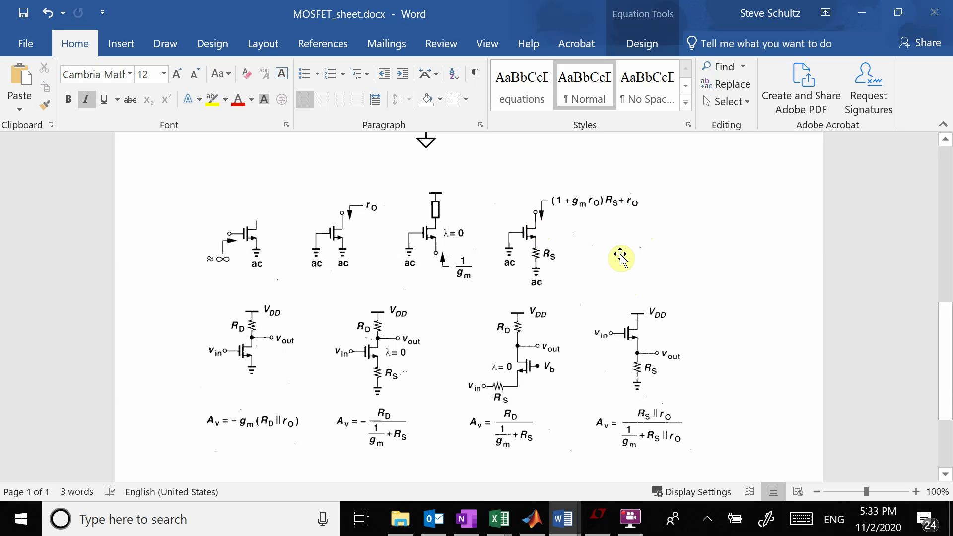
key("alt+Tab")
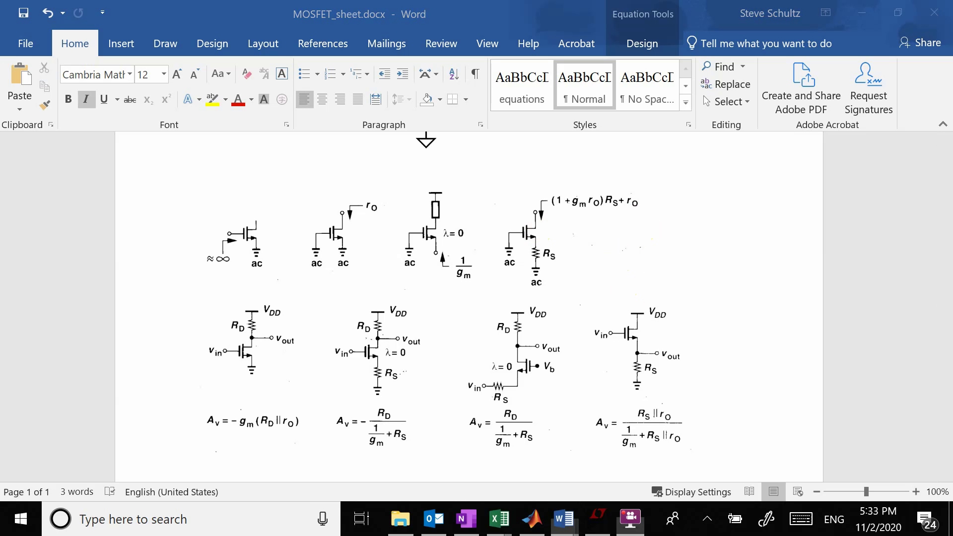
left_click(467, 519)
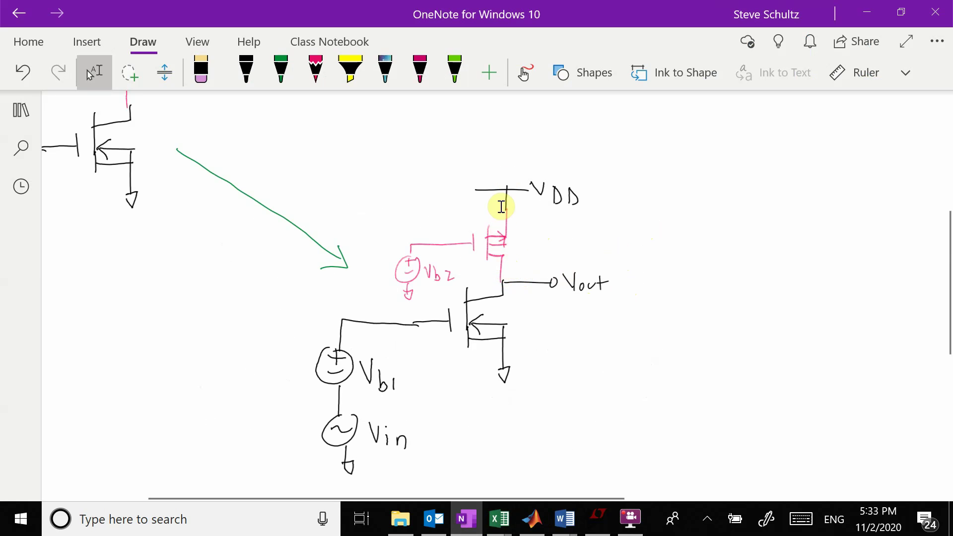
mouse_move(563, 519)
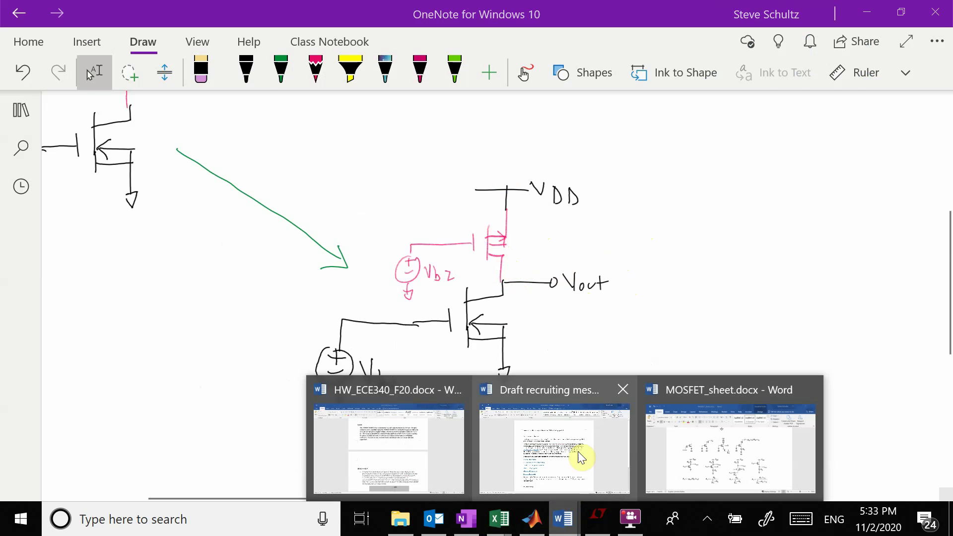
left_click(715, 447)
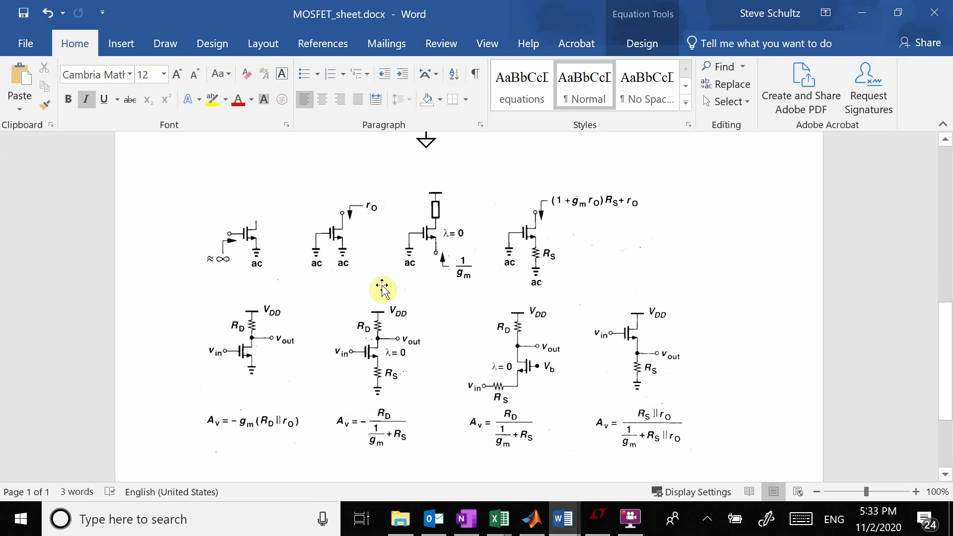
left_click(466, 518)
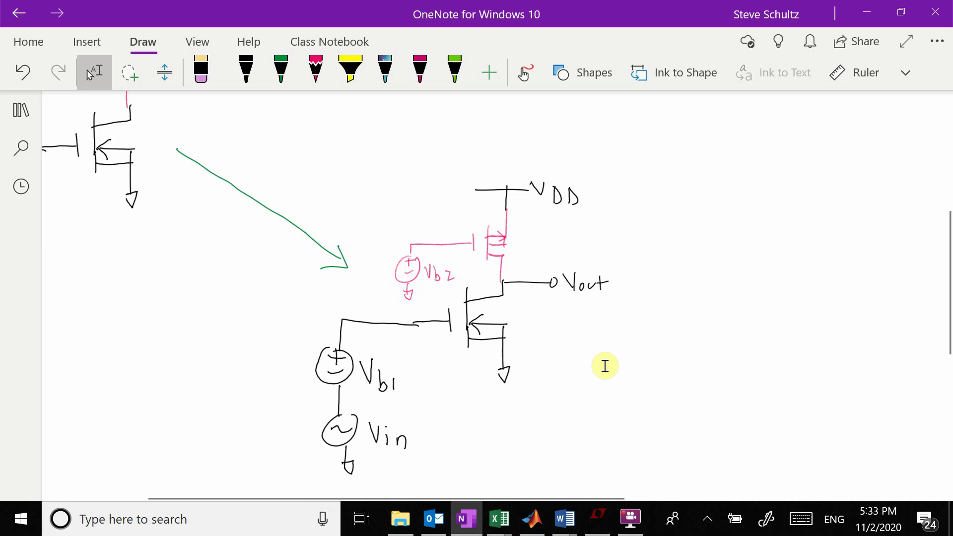
Step: Draw a pink arrow to the right of the PMOS load
left_click(245, 72)
left_click(315, 72)
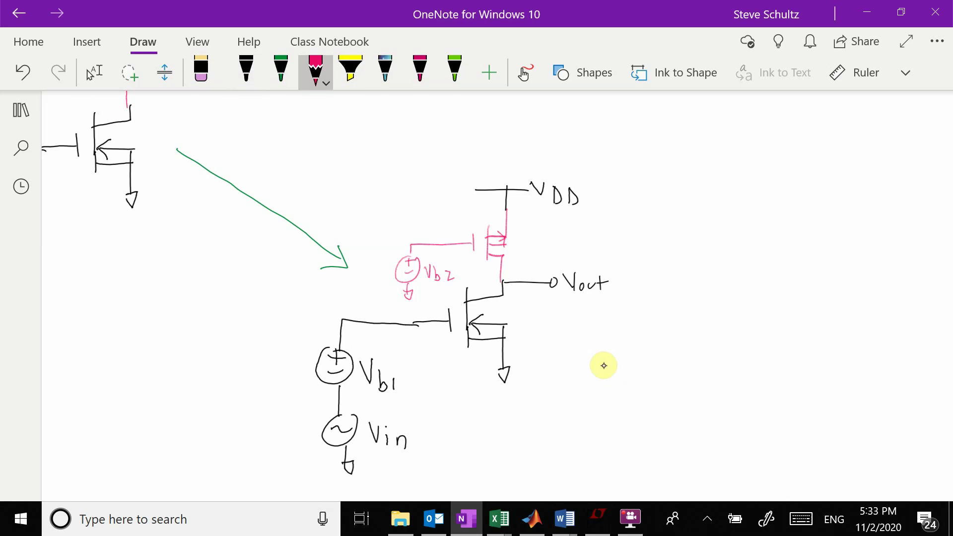
mouse_move(519, 246)
left_mouse_down()
mouse_move(603, 242)
mouse_move(649, 224)
mouse_move(655, 233)
left_mouse_up()
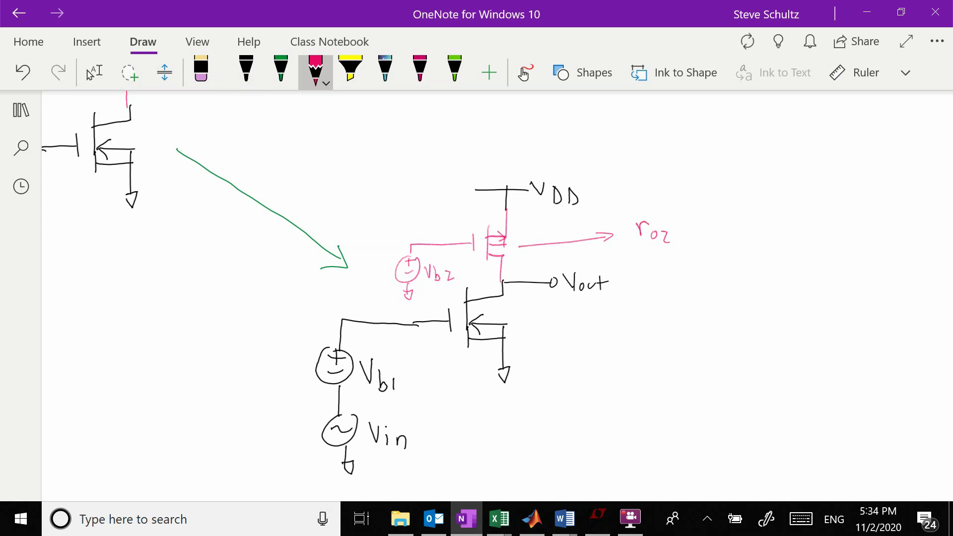
scroll(348, 298, "down", 2)
left_click(91, 74)
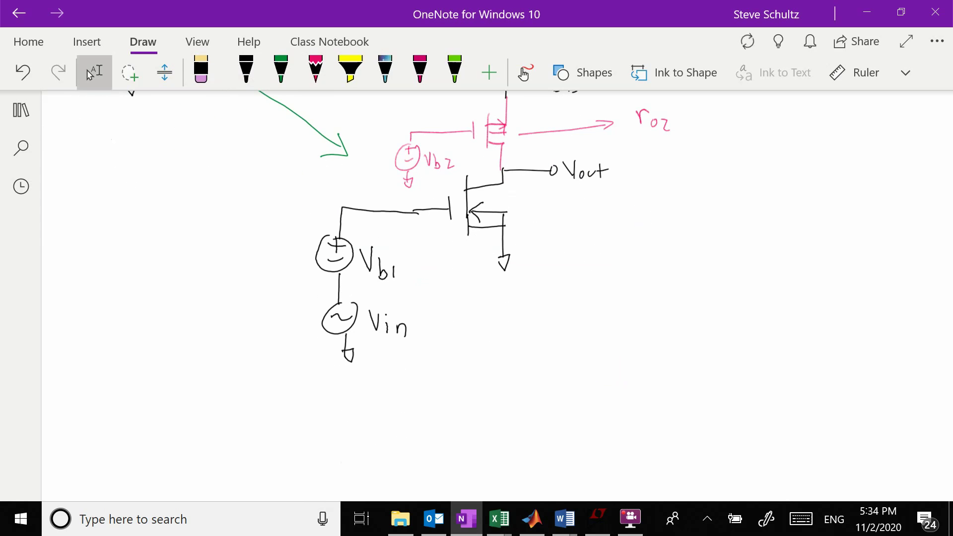
Step: In black ink, start the gain as A = -(gm1) right of the circuit
left_click(246, 71)
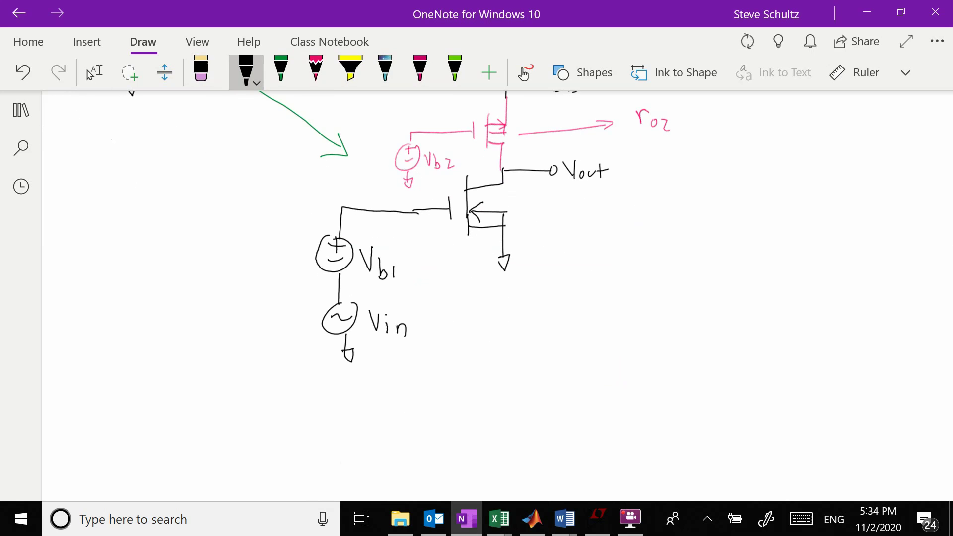
mouse_move(559, 340)
left_mouse_down()
mouse_move(572, 339)
mouse_move(570, 329)
left_mouse_up()
left_click_drag(578, 325, 592, 331)
mouse_move(604, 326)
left_mouse_down()
mouse_move(628, 326)
mouse_move(620, 337)
left_mouse_up()
mouse_move(635, 326)
left_mouse_down()
mouse_move(663, 347)
mouse_move(614, 342)
left_mouse_up()
mouse_move(678, 314)
left_mouse_down()
mouse_move(675, 342)
mouse_move(699, 308)
mouse_move(690, 342)
mouse_move(700, 321)
mouse_move(732, 339)
left_mouse_up()
Step: Finish the gain with the (ro2//ro1) factor and add a small current arrow near Vout
key("ctrl+z")
mouse_move(745, 330)
left_mouse_down()
mouse_move(745, 338)
mouse_move(753, 327)
left_mouse_up()
left_click_drag(758, 332, 766, 342)
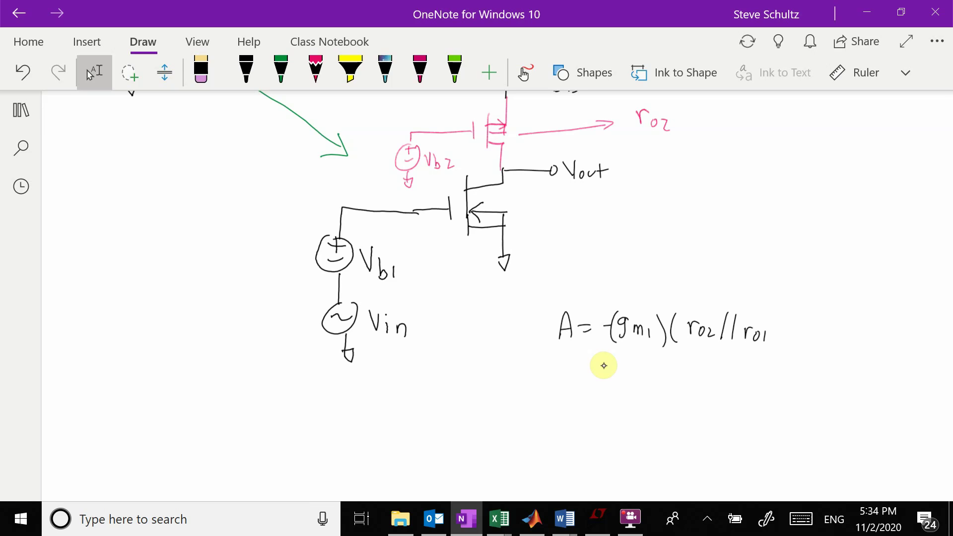
left_click_drag(773, 309, 778, 350)
left_click(245, 72)
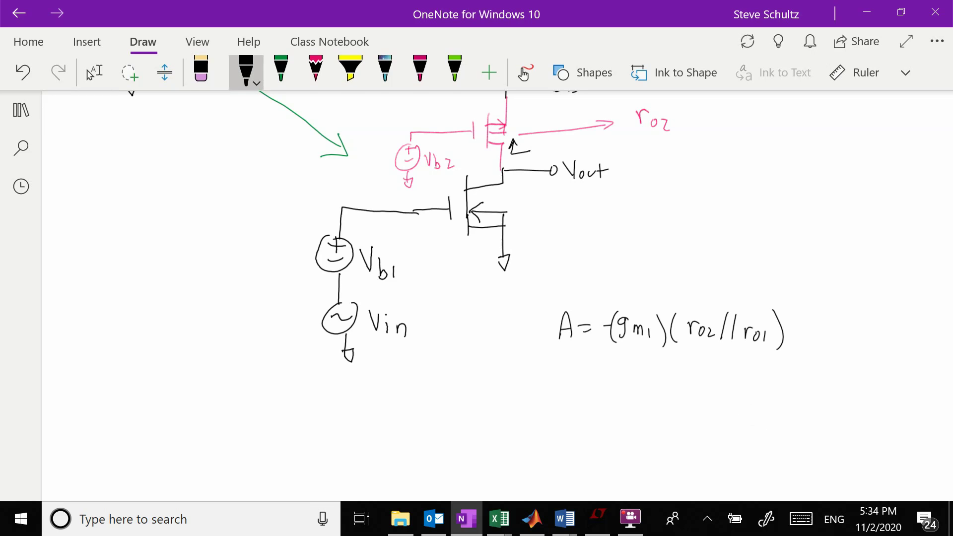
left_click_drag(515, 179, 527, 178)
Step: In black ink, write λ1 = λ2 beneath the gain equation
scroll(477, 248, "down", 1)
left_click(92, 72)
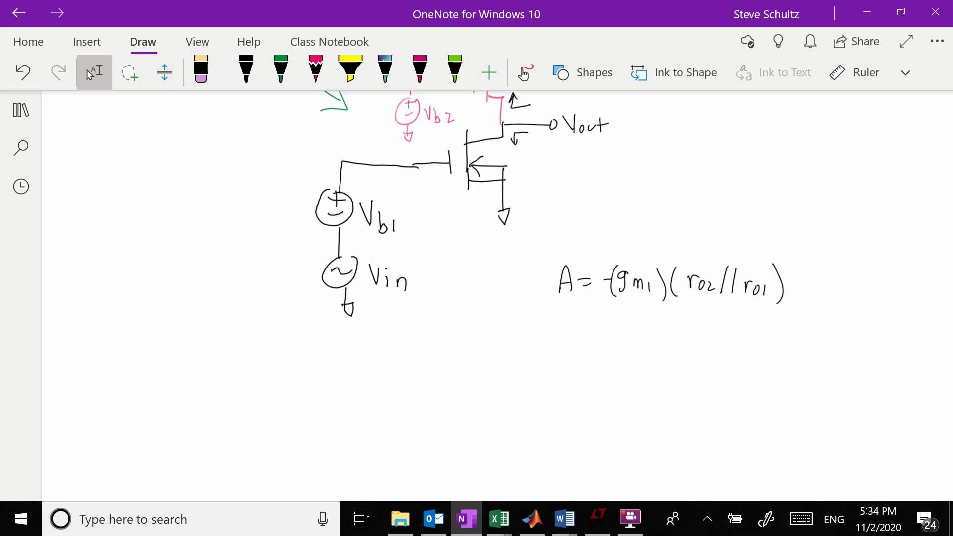
left_click(246, 72)
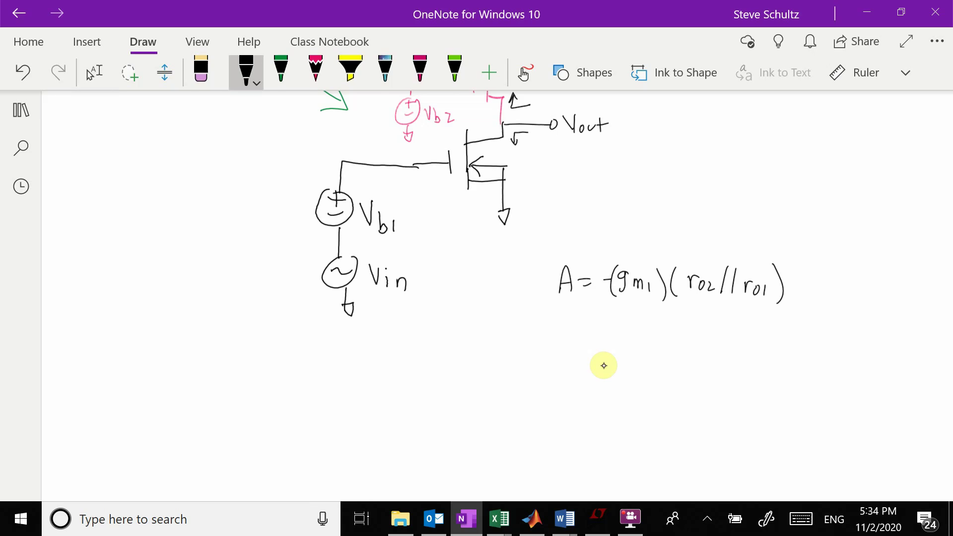
mouse_move(595, 311)
left_mouse_down()
mouse_move(607, 326)
mouse_move(596, 328)
mouse_move(612, 328)
left_mouse_up()
left_click_drag(636, 317, 645, 316)
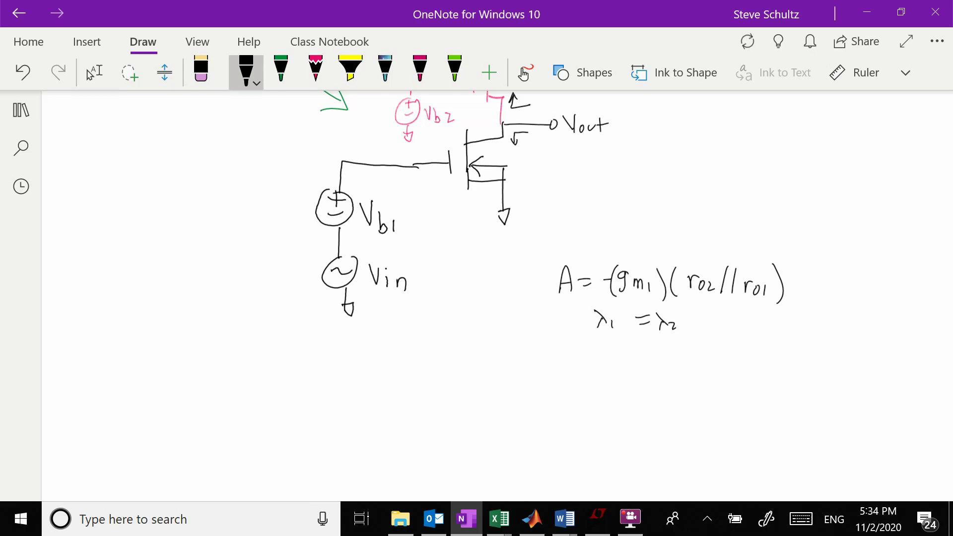
left_click_drag(693, 323, 709, 328)
Step: Write ID1 = ID2 = I below and complete the first line as λ1 = λ2 = r0
left_click_drag(596, 339, 596, 348)
mouse_move(589, 339)
left_mouse_down()
mouse_move(605, 338)
mouse_move(615, 359)
left_mouse_up()
left_click_drag(626, 348, 636, 353)
mouse_move(659, 341)
left_mouse_down()
mouse_move(658, 357)
mouse_move(669, 342)
left_mouse_up()
left_click_drag(654, 356, 684, 360)
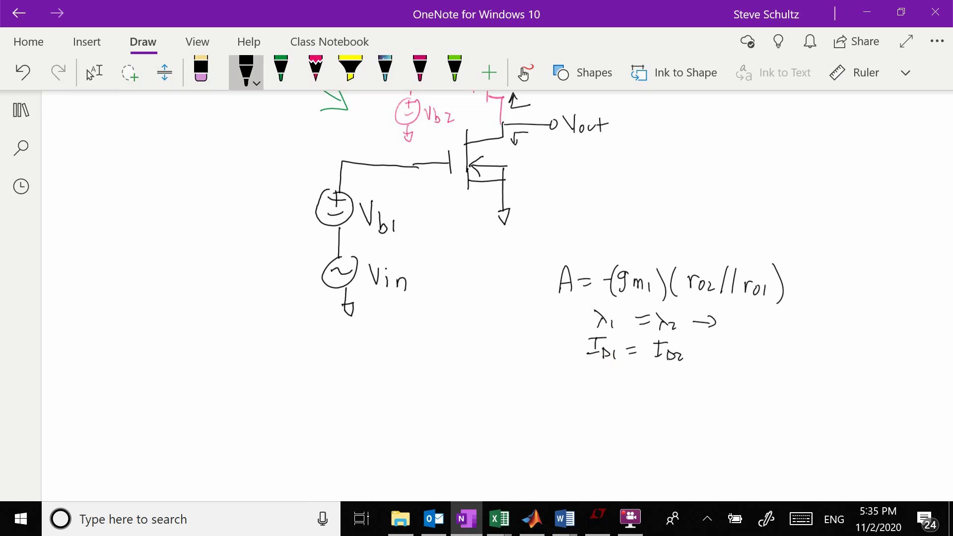
mouse_move(693, 322)
left_mouse_down()
mouse_move(726, 315)
mouse_move(713, 349)
left_mouse_up()
left_click_drag(700, 355, 733, 347)
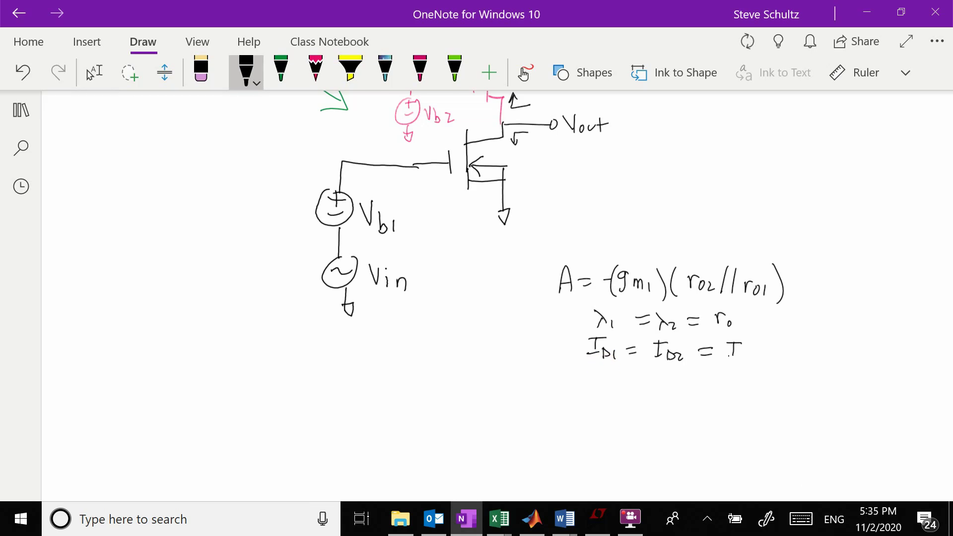
Step: Below the assumptions, write the substituted gain A = -(gm1)(r0//r0)
scroll(546, 298, "down", 3)
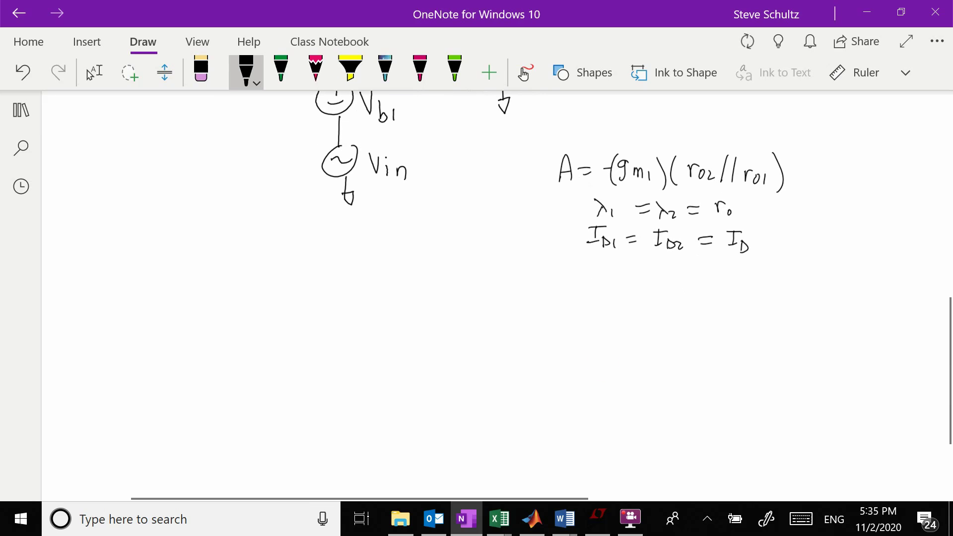
left_click_drag(546, 298, 557, 290)
left_click_drag(563, 286, 575, 293)
left_click_drag(592, 288, 638, 300)
left_click_drag(641, 291, 659, 310)
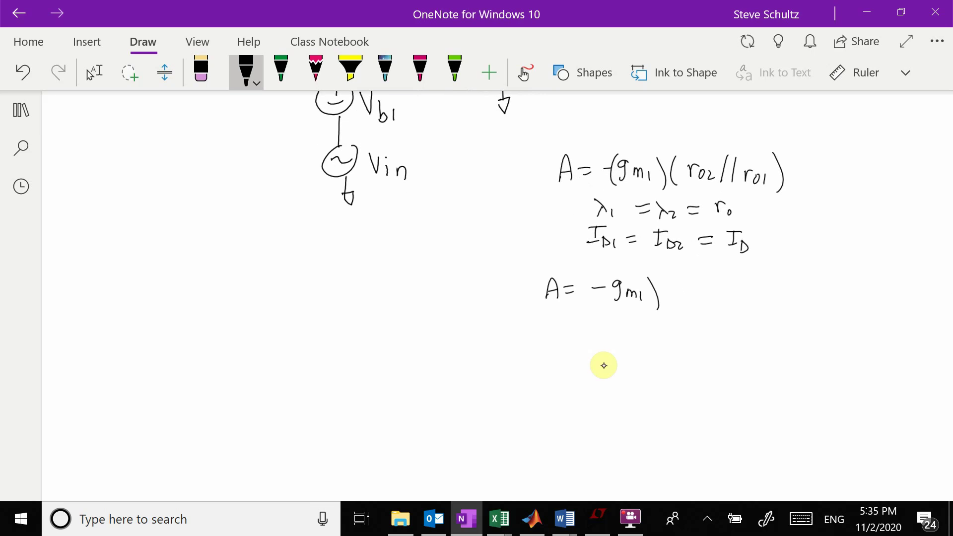
left_click_drag(673, 277, 670, 309)
mouse_move(683, 290)
left_mouse_down()
mouse_move(684, 302)
mouse_move(691, 290)
left_mouse_up()
left_click_drag(698, 295, 714, 302)
left_click_drag(727, 292, 739, 297)
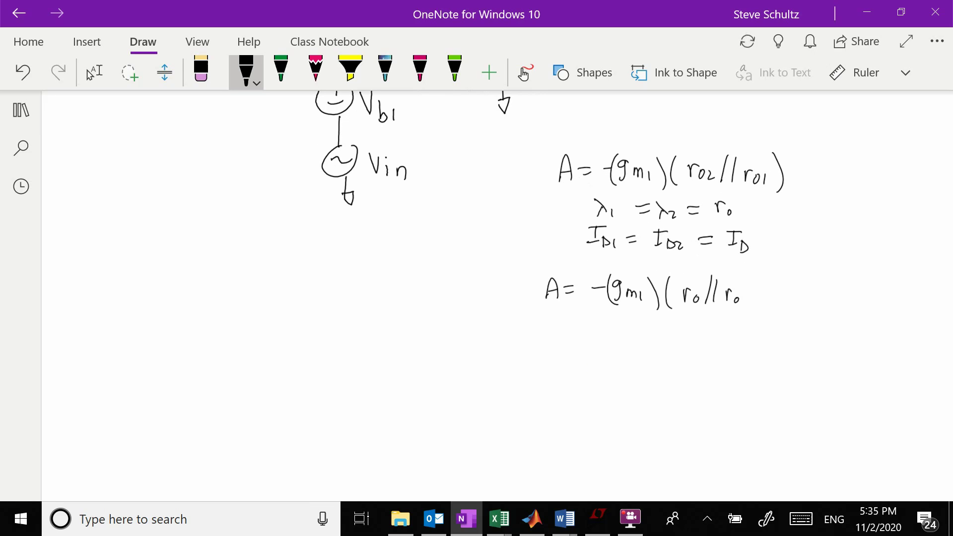
Step: Add the next line = -½ gm1 r0 and label it with A
left_click_drag(577, 326, 591, 326)
left_click_drag(578, 335, 635, 334)
mouse_move(629, 334)
left_mouse_down()
mouse_move(642, 333)
mouse_move(643, 348)
mouse_move(678, 348)
left_mouse_up()
mouse_move(683, 339)
left_mouse_down()
mouse_move(684, 348)
mouse_move(714, 339)
left_mouse_up()
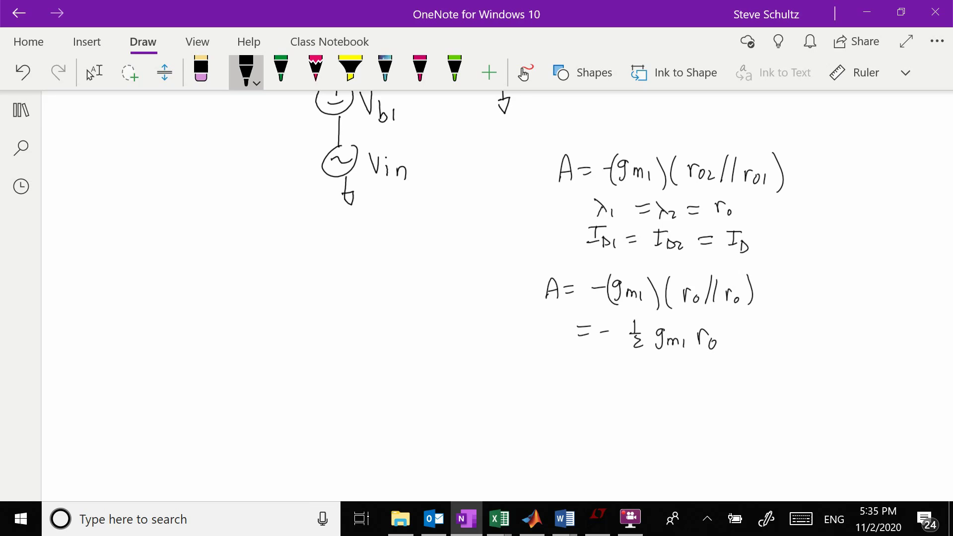
left_click_drag(544, 342, 556, 341)
Step: Draw a pink box around A = -½·gm1·r0 and stop inking
left_click(316, 70)
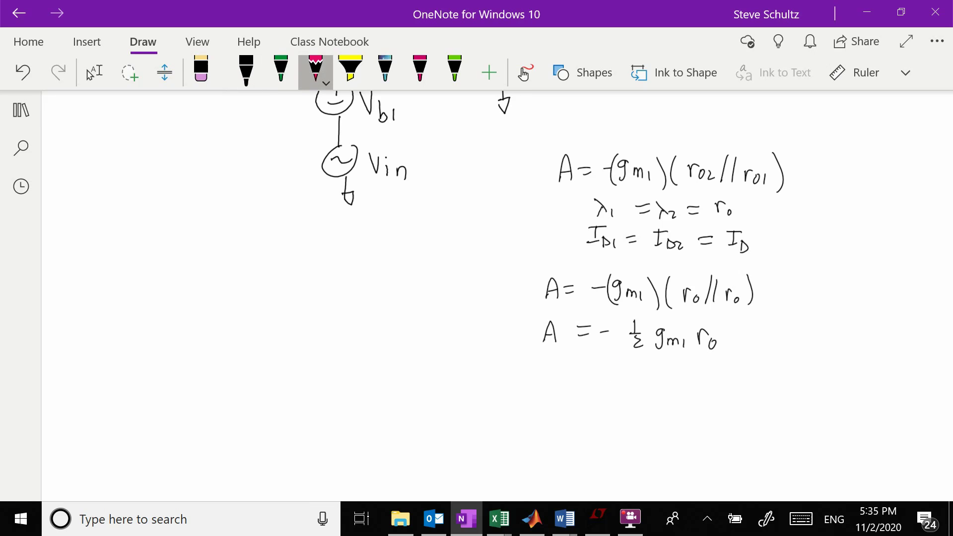
mouse_move(532, 314)
left_mouse_down()
mouse_move(685, 324)
mouse_move(758, 372)
mouse_move(523, 359)
mouse_move(531, 313)
left_mouse_up()
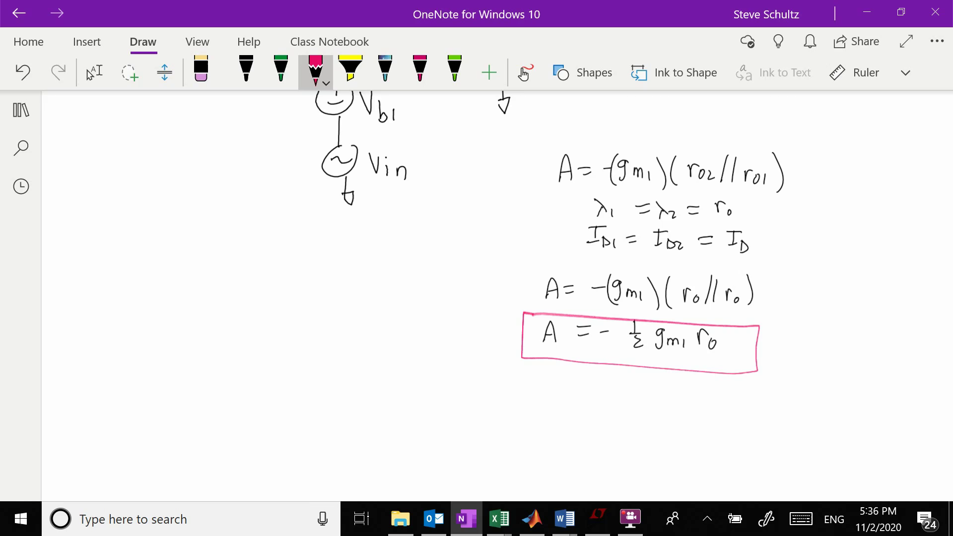
key("Escape")
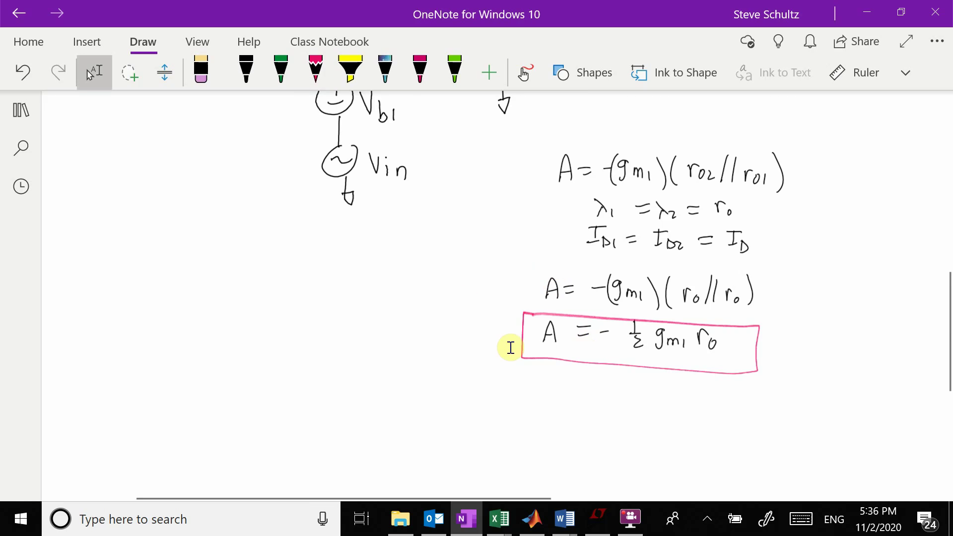